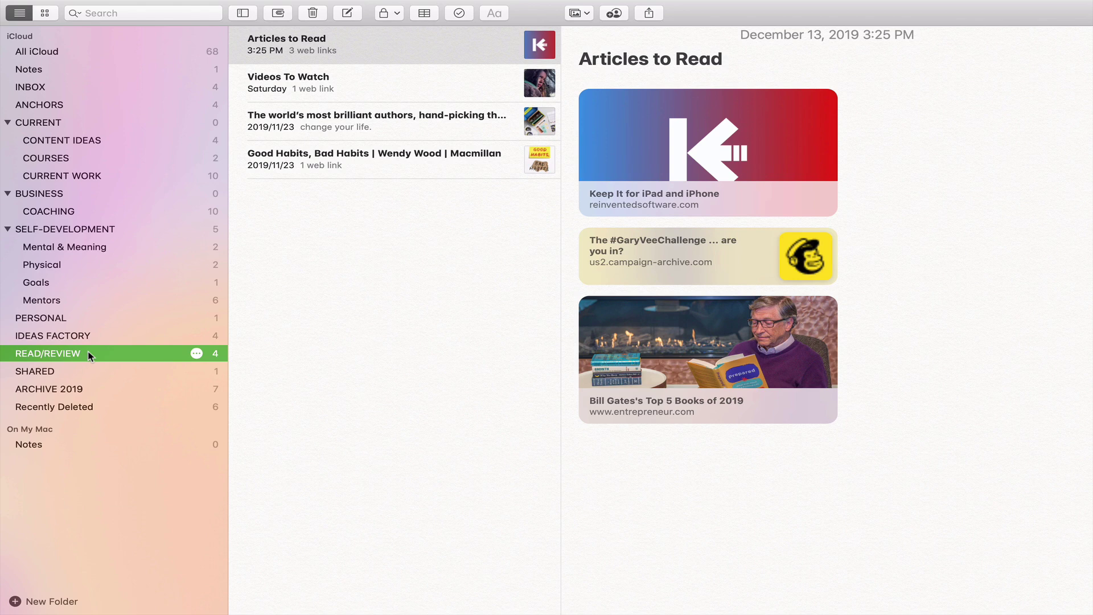
# - Open the Add People invitation window from the READ/REVIEW folder's options menu
pyautogui.click(199, 355)
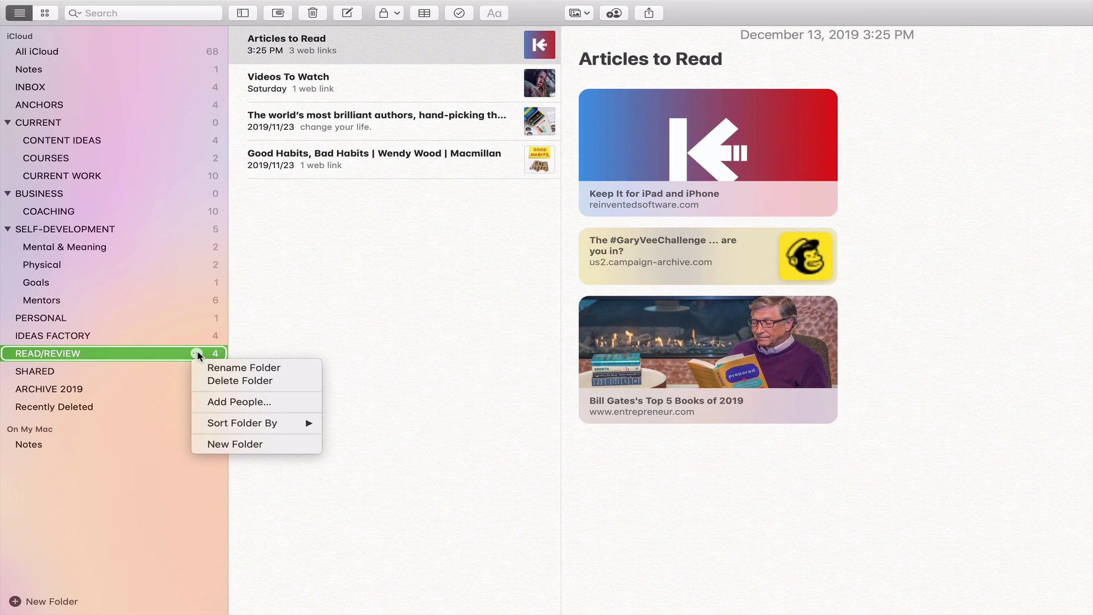
pyautogui.click(239, 403)
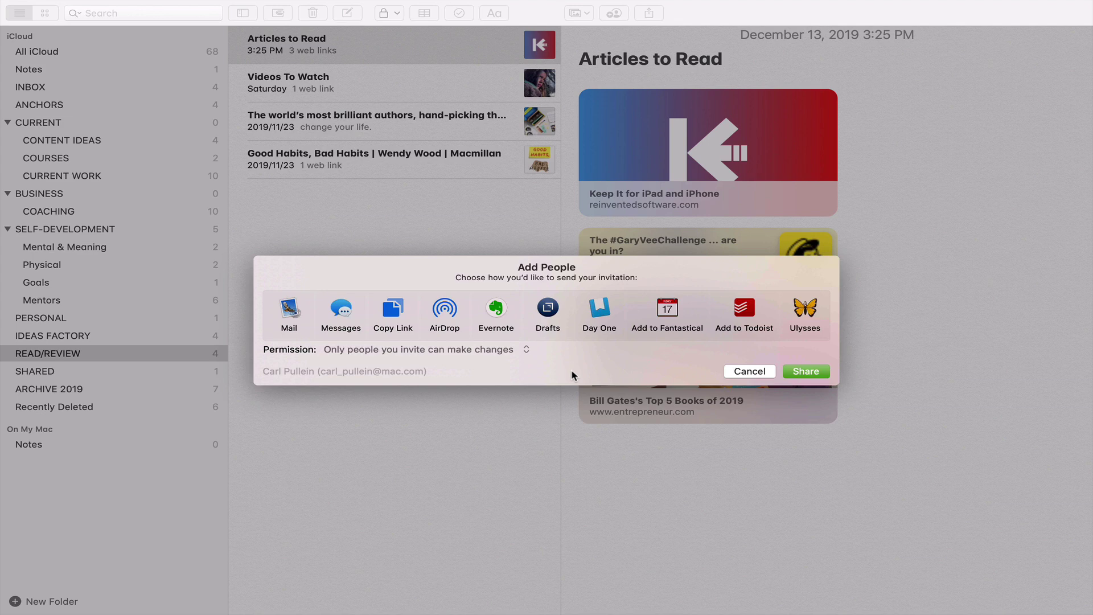
# - Share READ/REVIEW with a contact using the Copy Link method
pyautogui.click(391, 317)
pyautogui.write('ca')
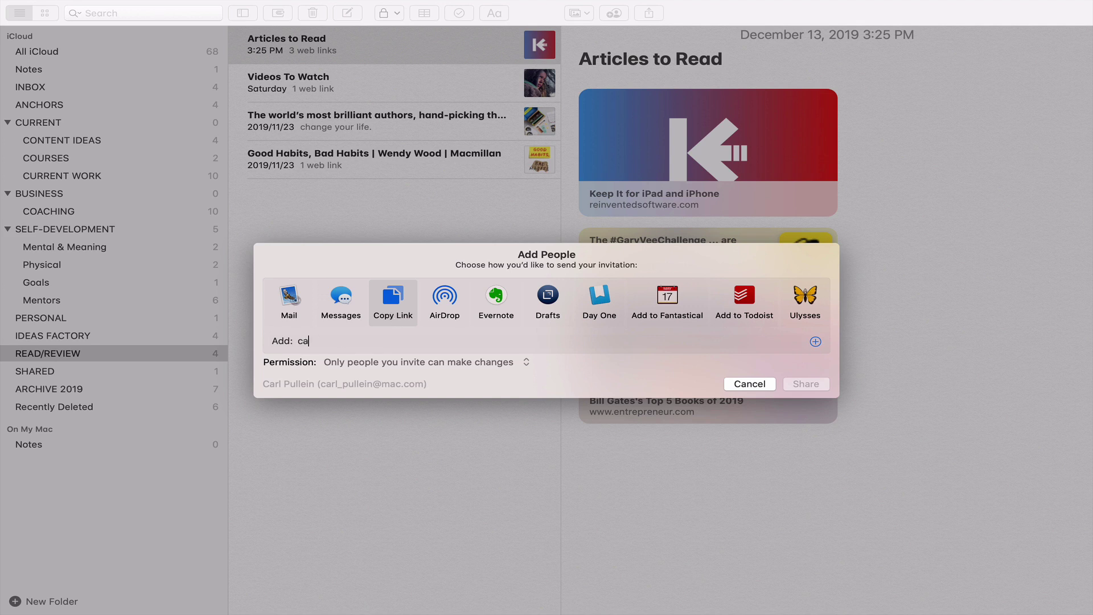
pyautogui.write('rl')
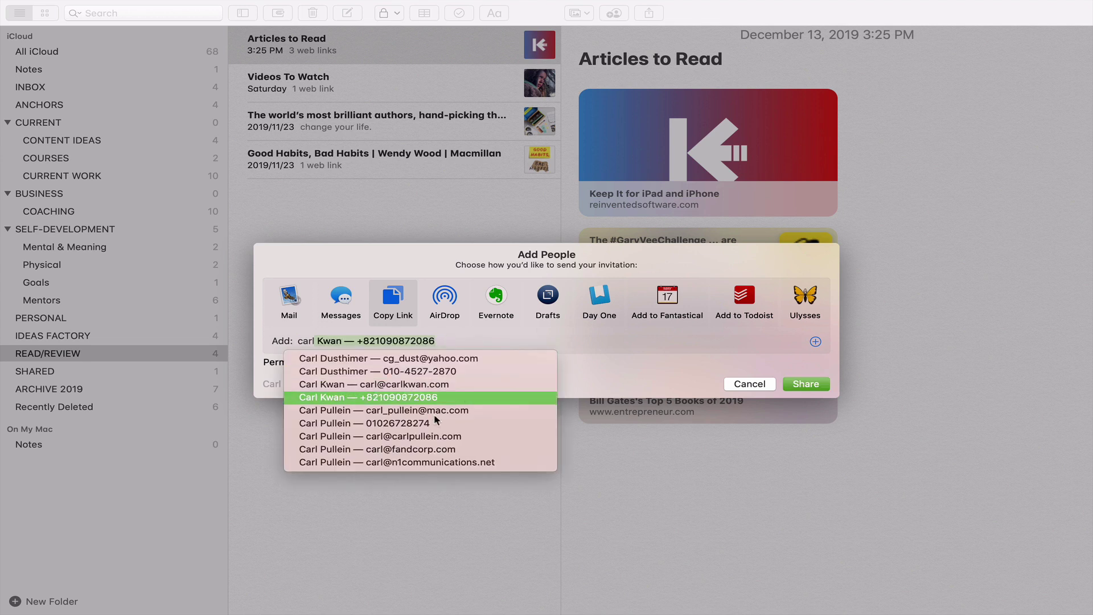
pyautogui.click(393, 438)
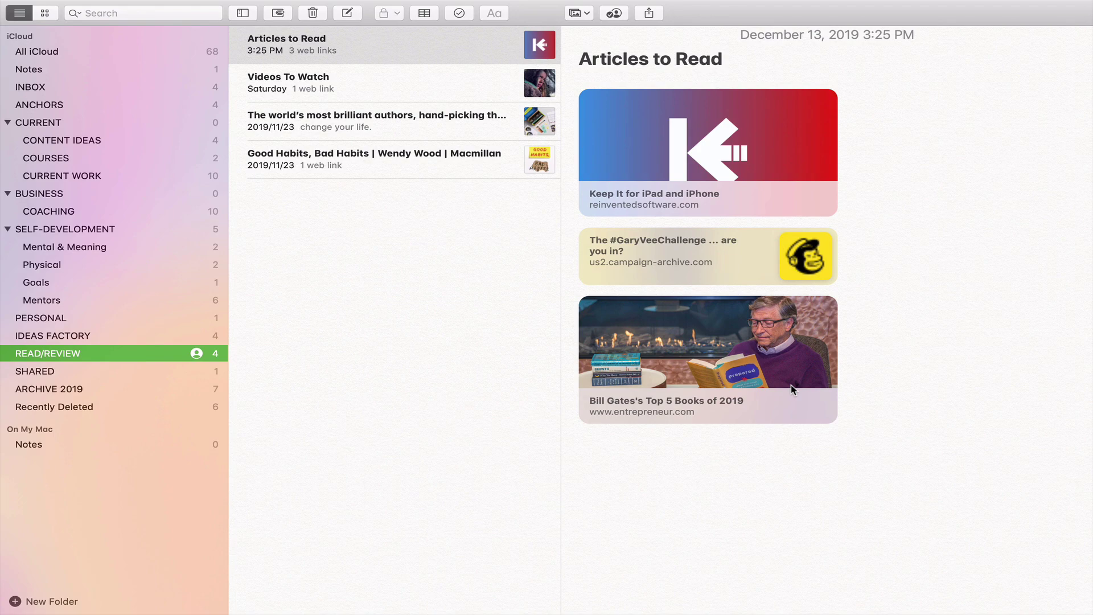
# - Add the Inbox task 'Clear my read/review folder' in Todoist
pyautogui.hotkey('ctrl', 'Right')
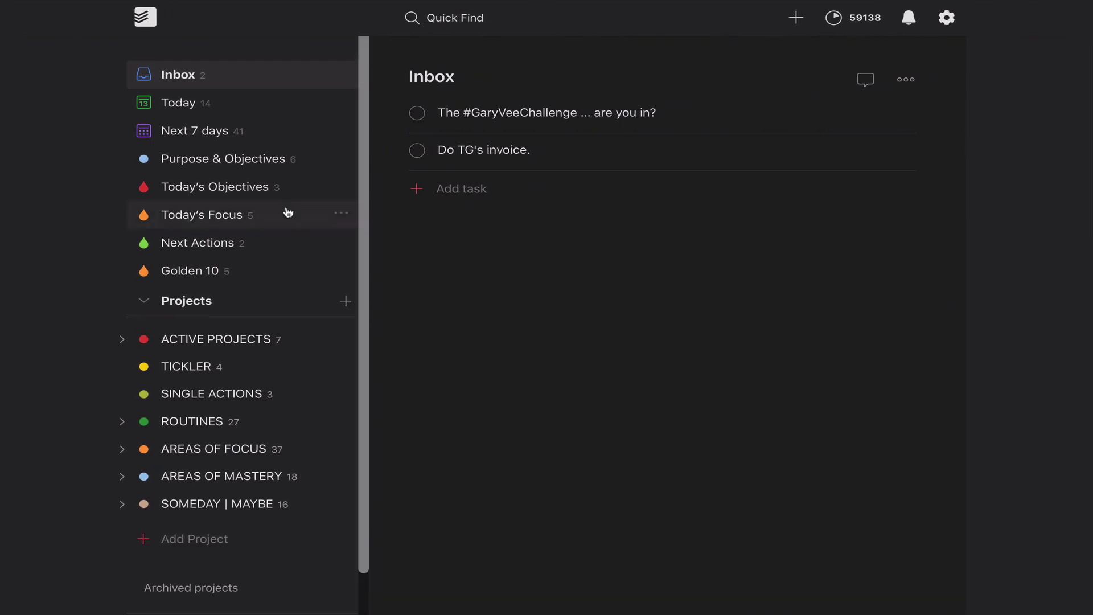
pyautogui.click(462, 188)
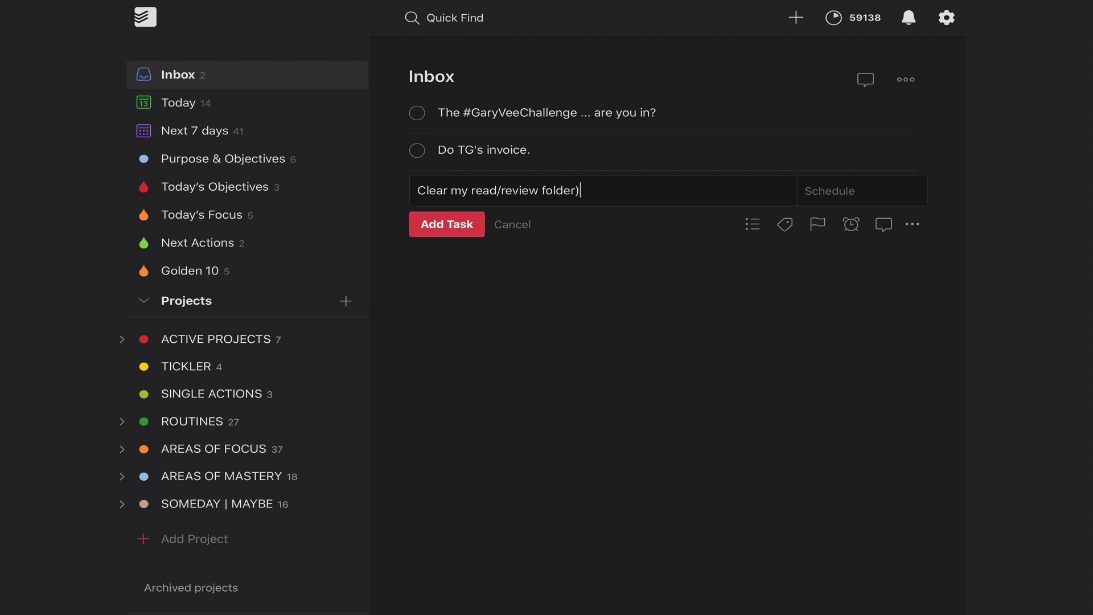
pyautogui.moveTo(496, 191)
pyautogui.write('Clear my read/review folder)')
pyautogui.click(417, 190)
pyautogui.write('(')
pyautogui.press('Return')
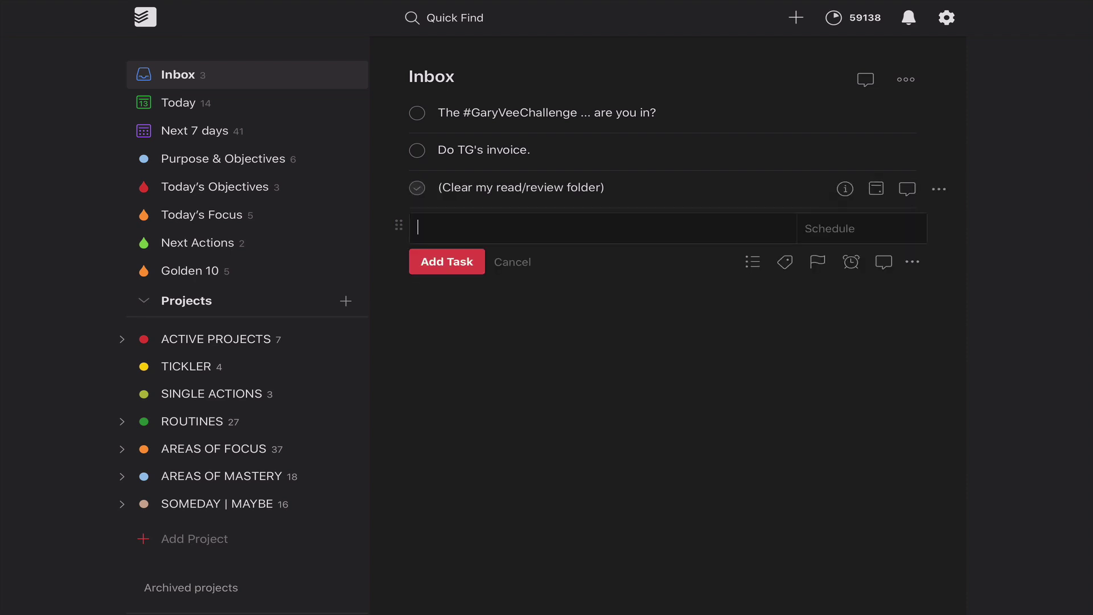
# - Paste the READ/REVIEW iCloud link before the task name and save it
pyautogui.click(647, 187)
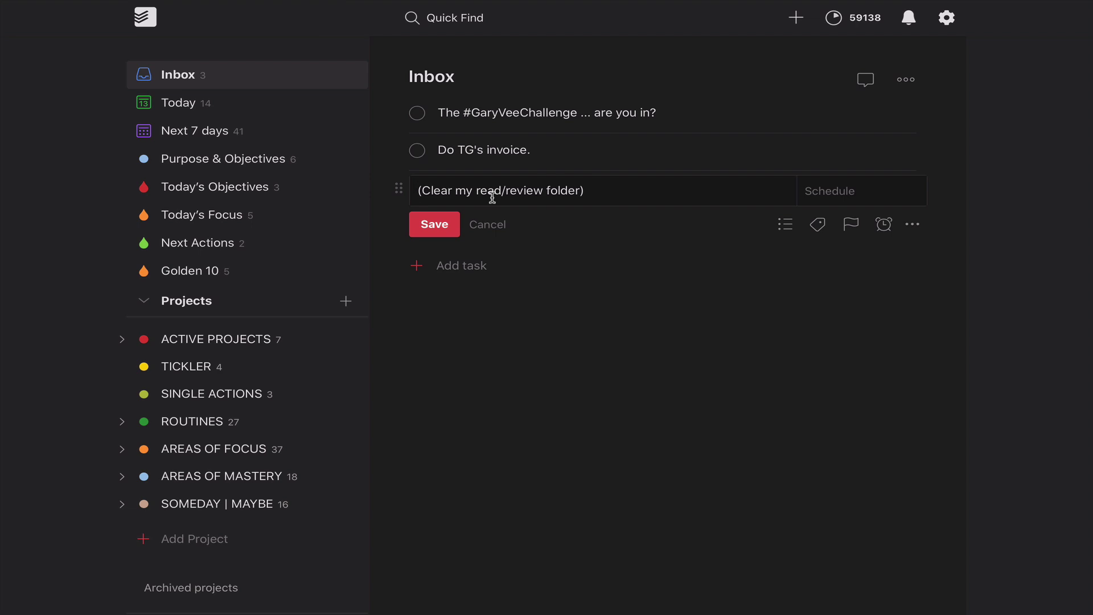
pyautogui.press('Home')
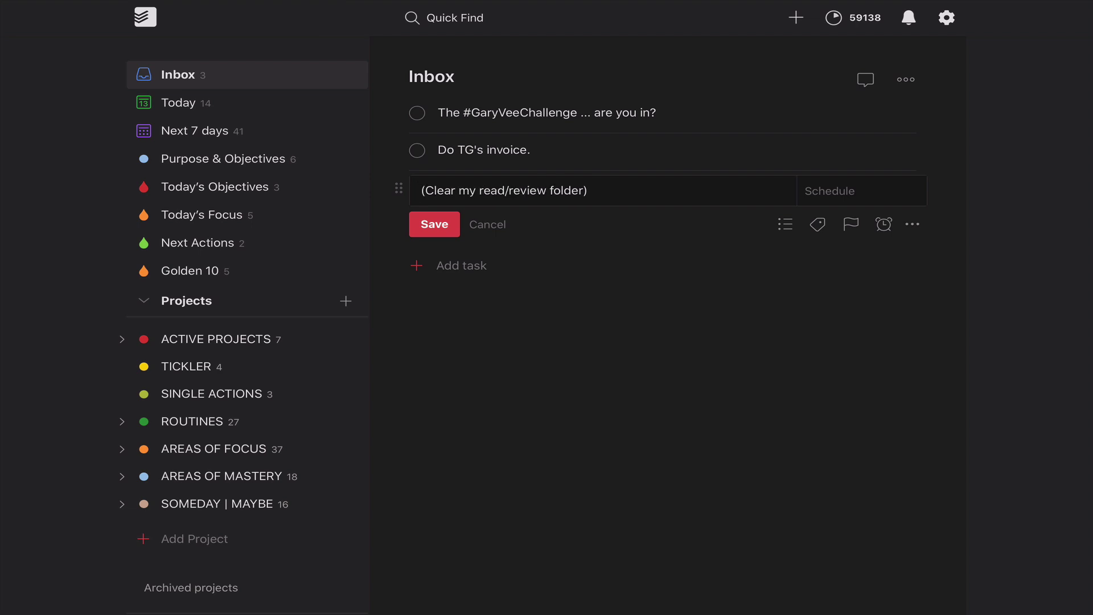
pyautogui.hotkey('ctrl', 'v')
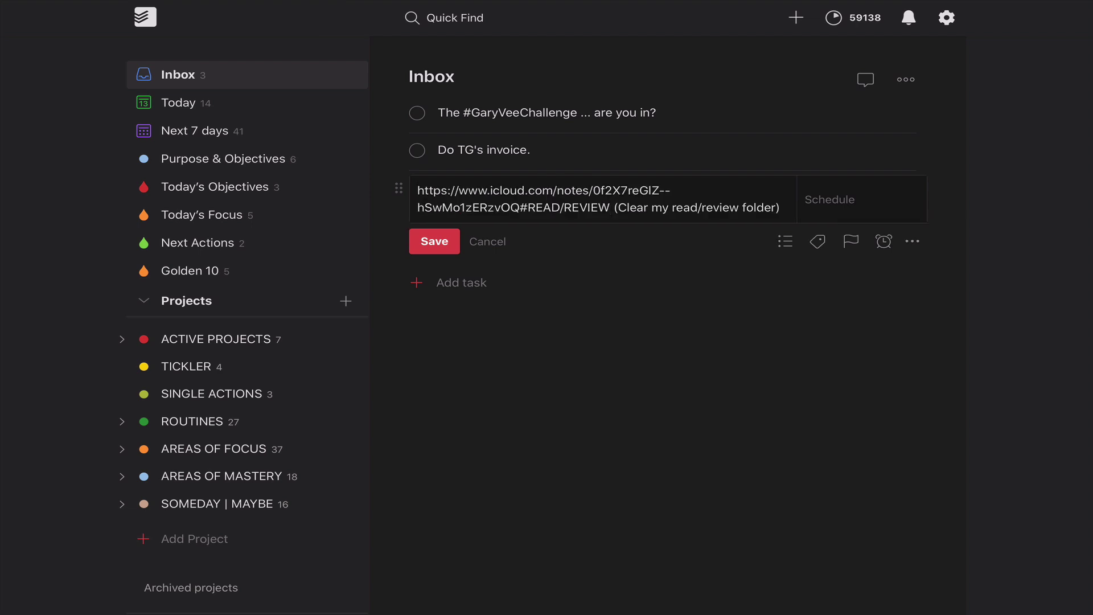
pyautogui.click(433, 242)
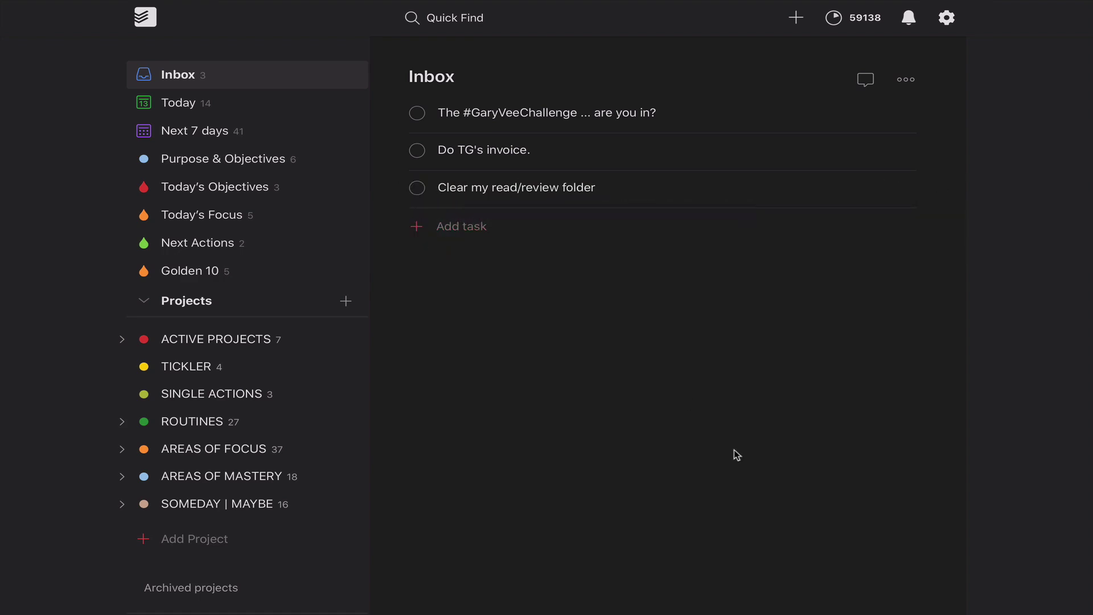
pyautogui.hotkey('ctrl', 'Right')
pyautogui.hotkey('ctrl', 'Right')
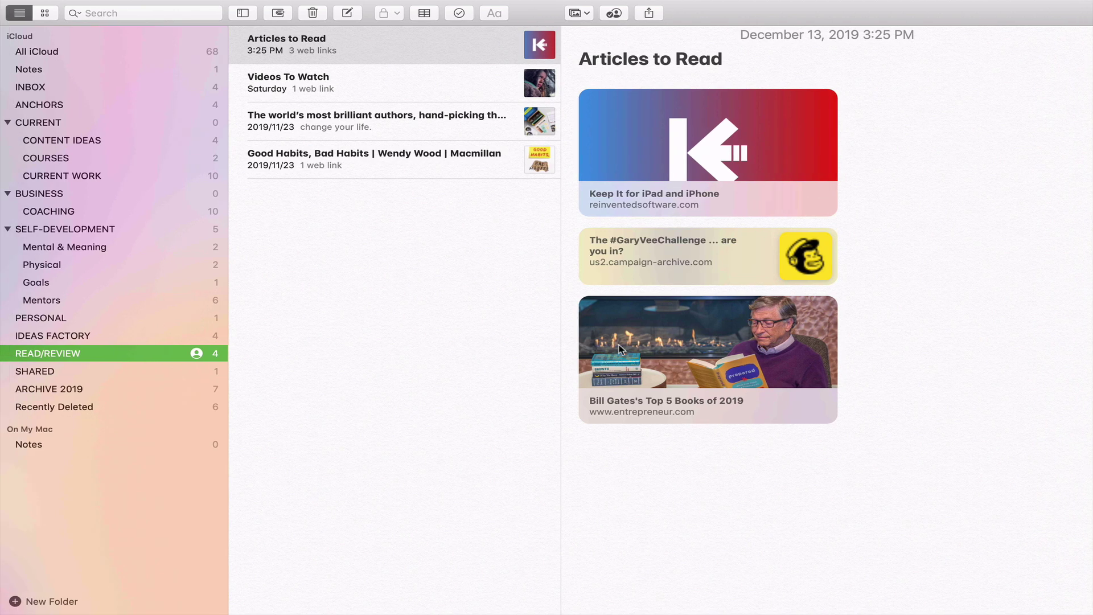
pyautogui.moveTo(14, 2)
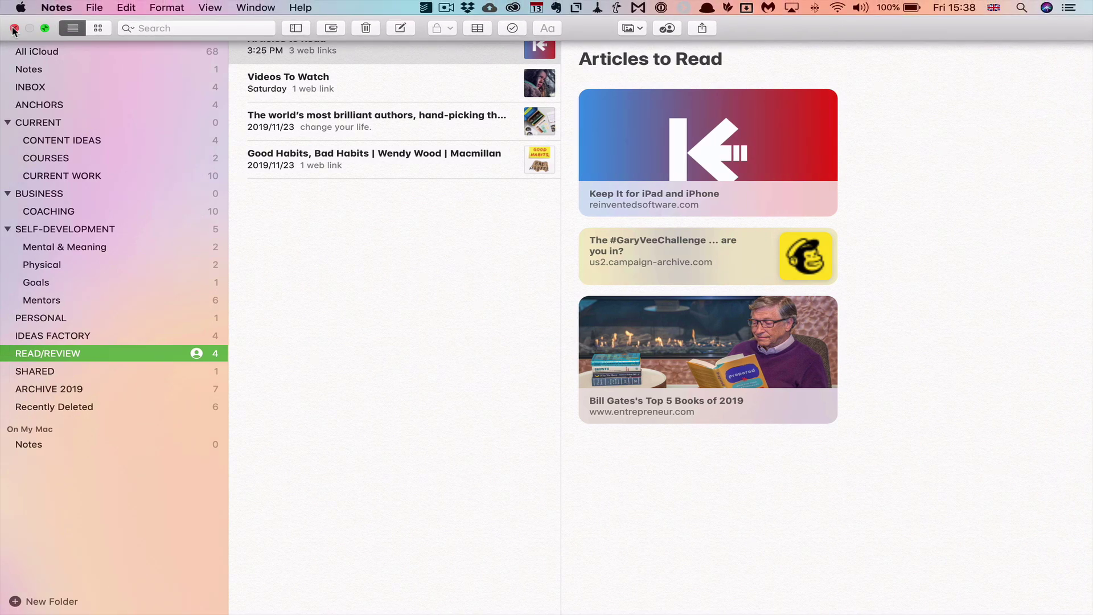
pyautogui.click(15, 28)
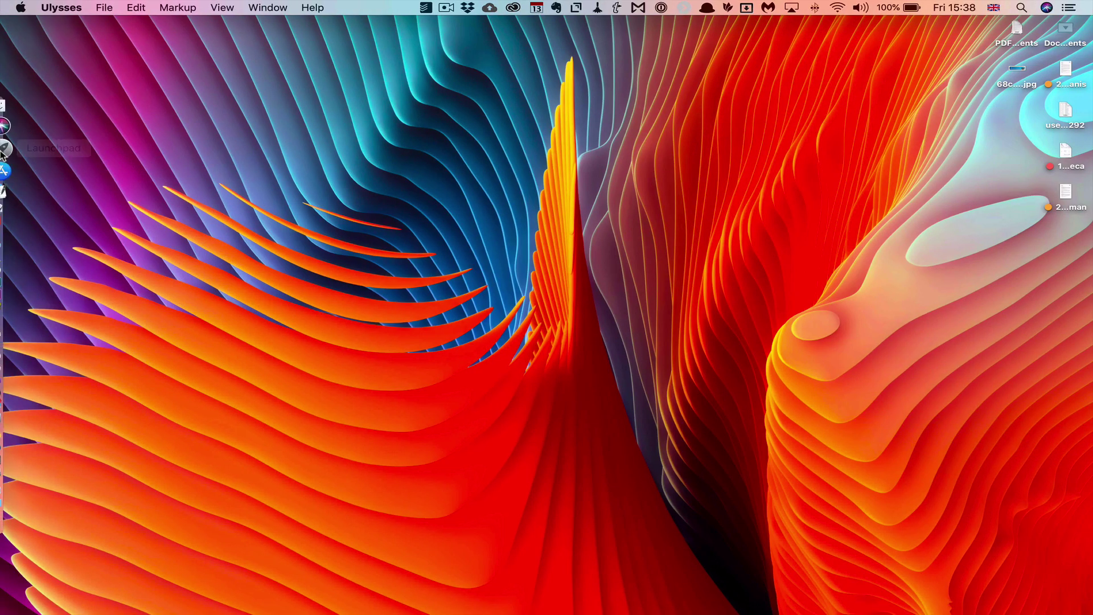
pyautogui.hotkey('ctrl', 'Right')
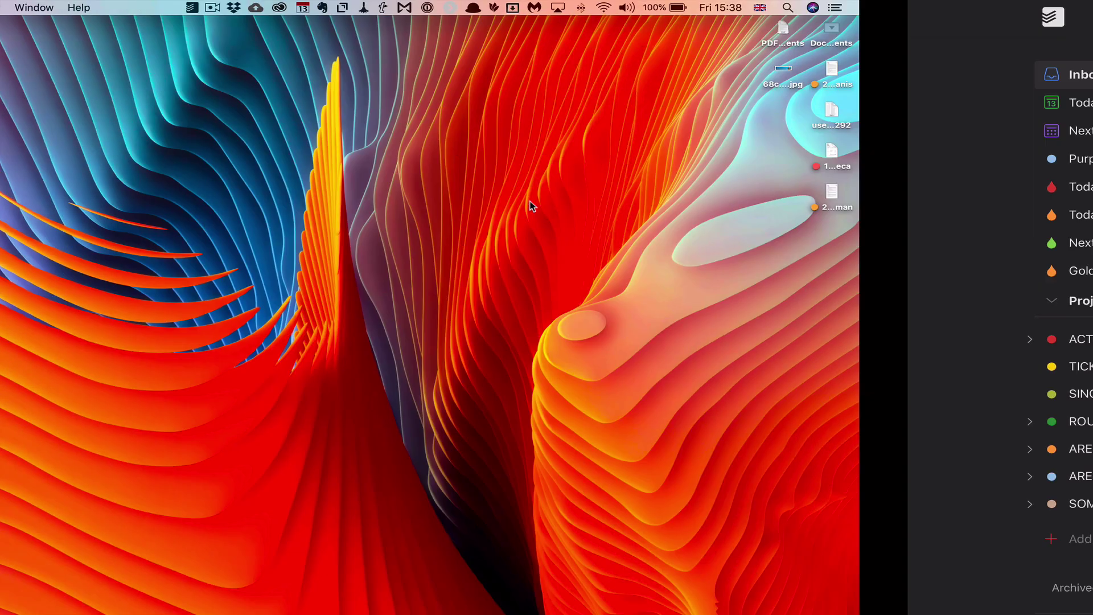
pyautogui.moveTo(517, 187)
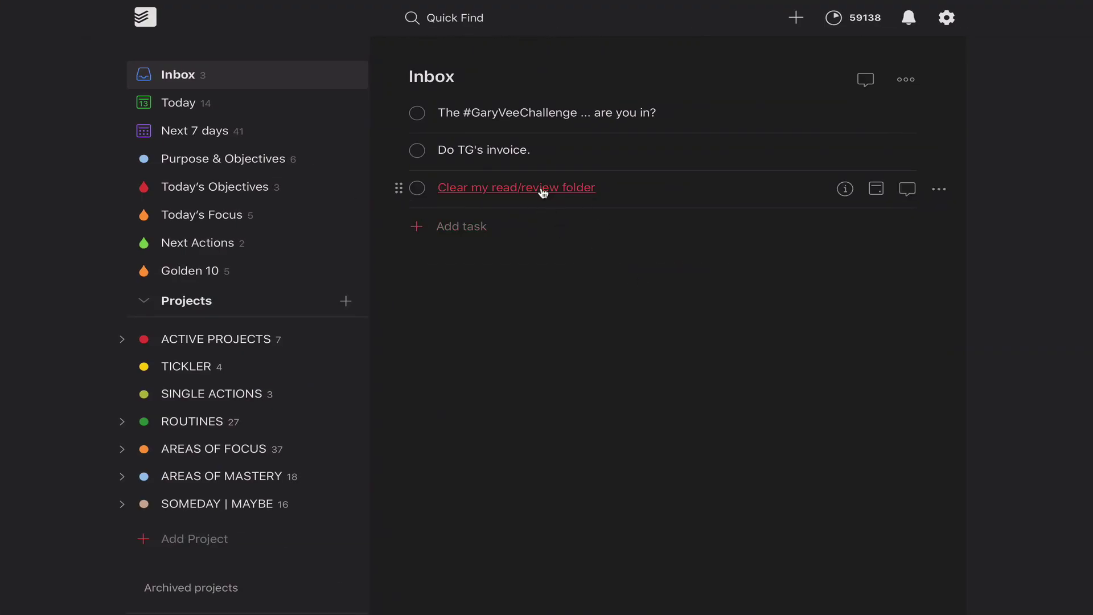
pyautogui.click(542, 191)
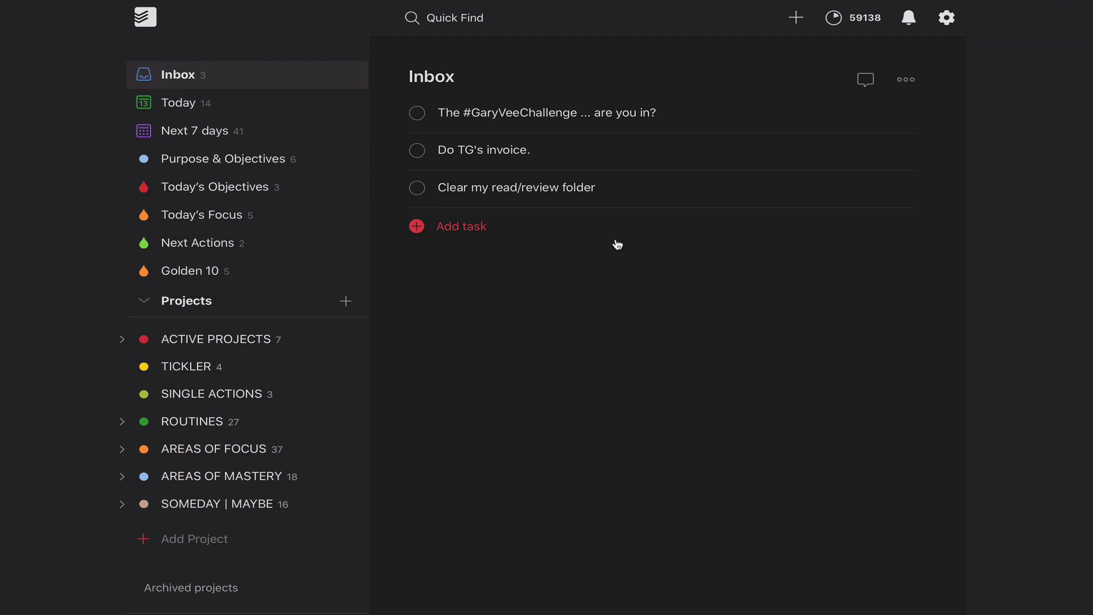
# - Send the Articles to Read note to Todoist with Add to Todoist
pyautogui.hotkey('ctrl', 'Left')
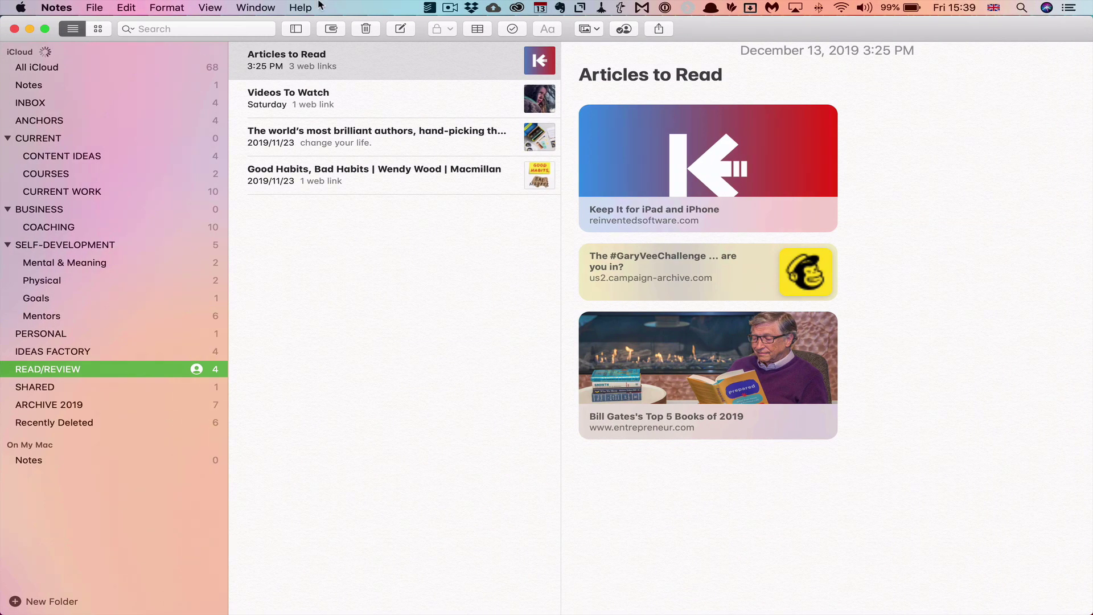
pyautogui.click(660, 29)
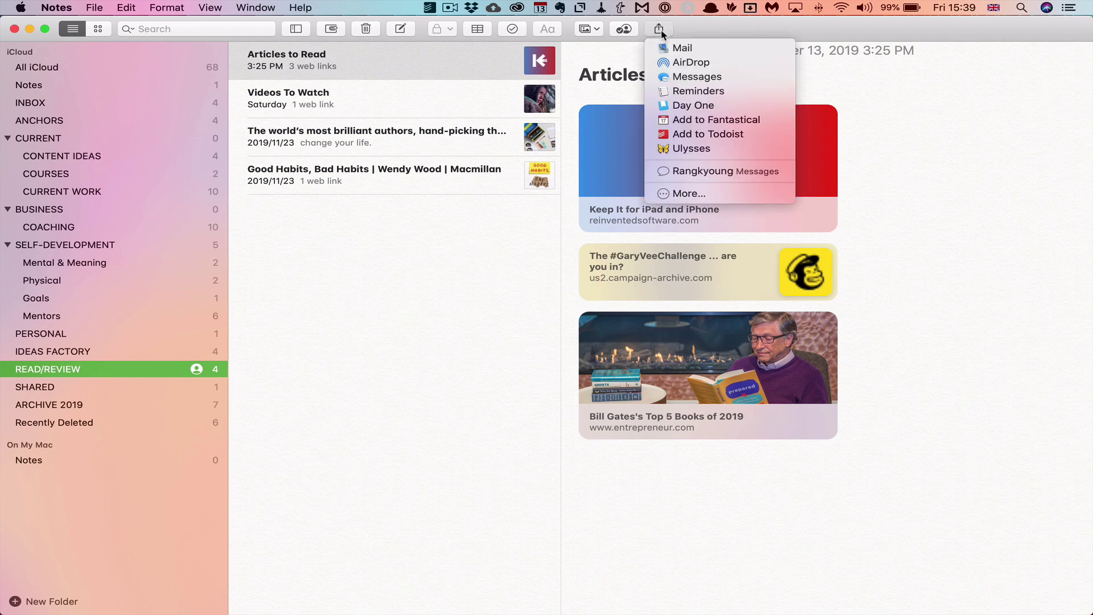
pyautogui.click(697, 133)
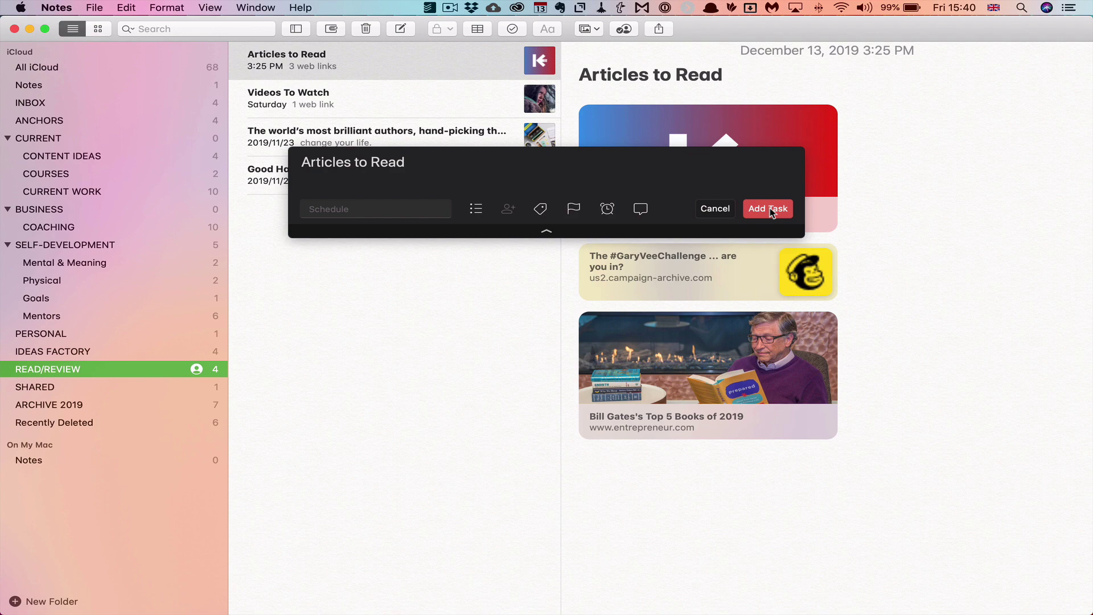
pyautogui.click(770, 209)
pyautogui.hotkey('ctrl', 'Right')
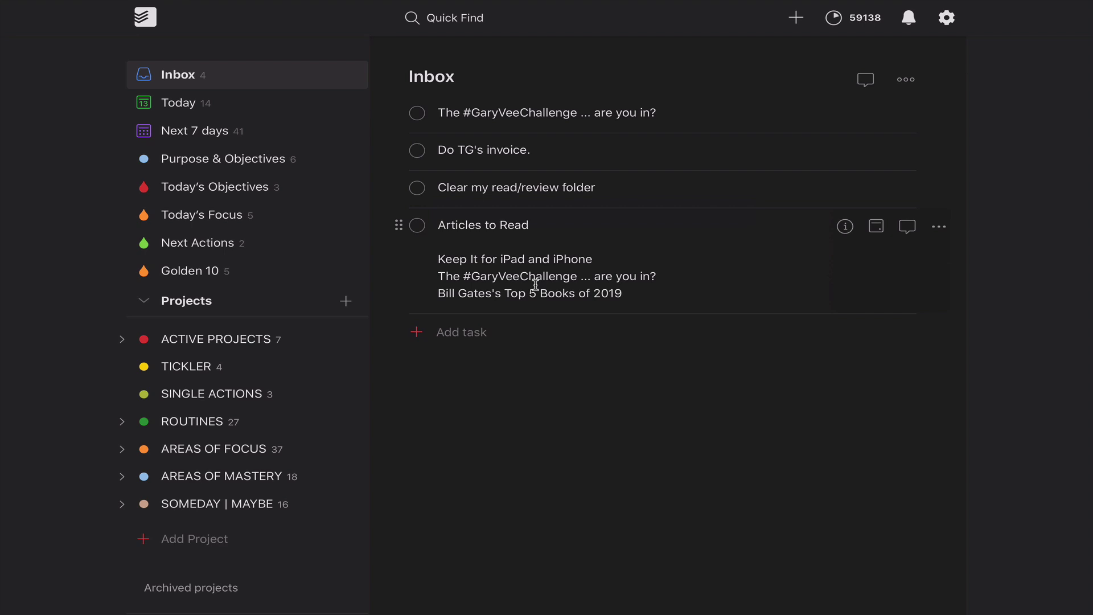
# - Complete the Articles to Read task, then show READ/REVIEW's participants via View Participants
pyautogui.click(417, 225)
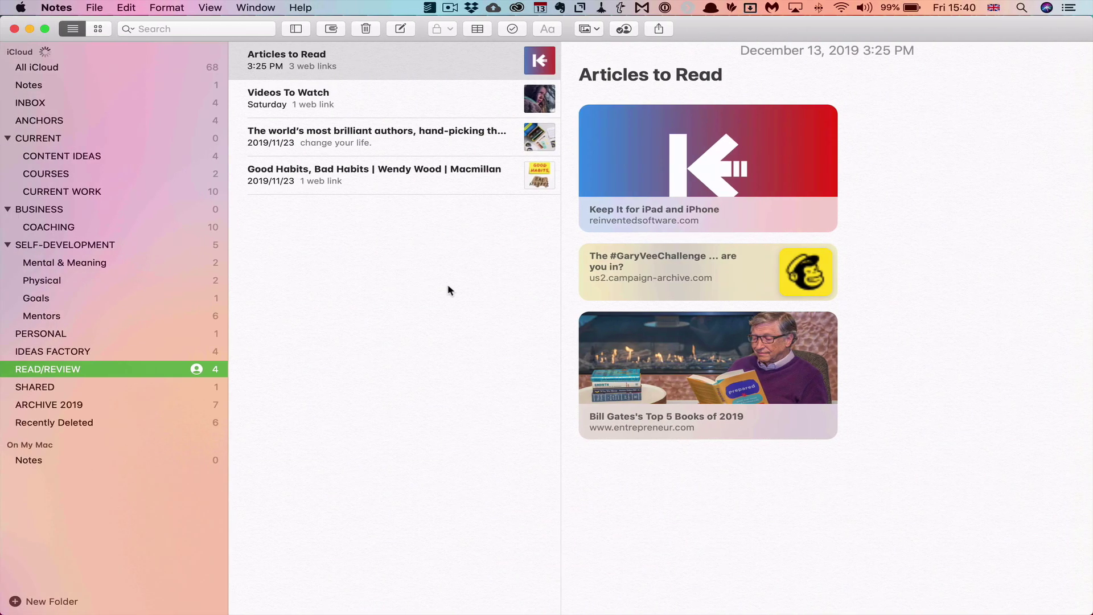
pyautogui.click(451, 288)
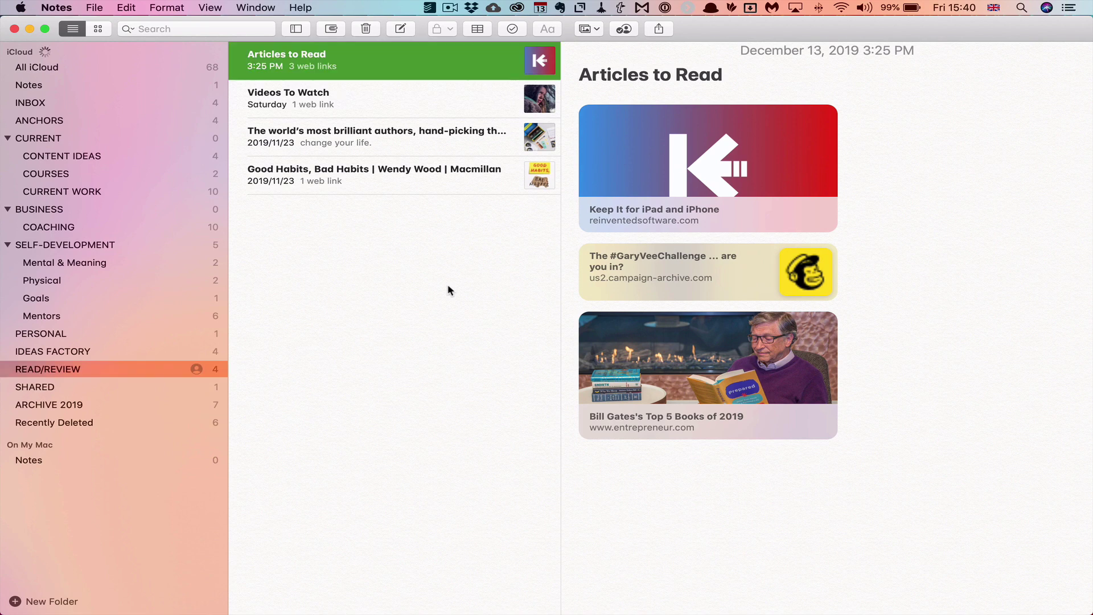
pyautogui.click(197, 369)
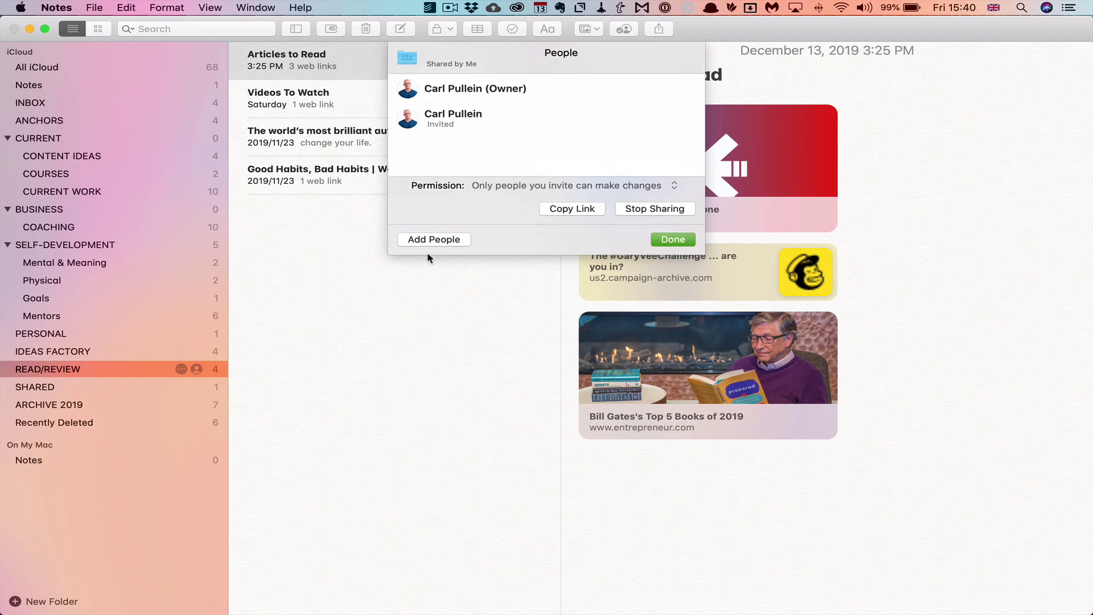
pyautogui.click(673, 240)
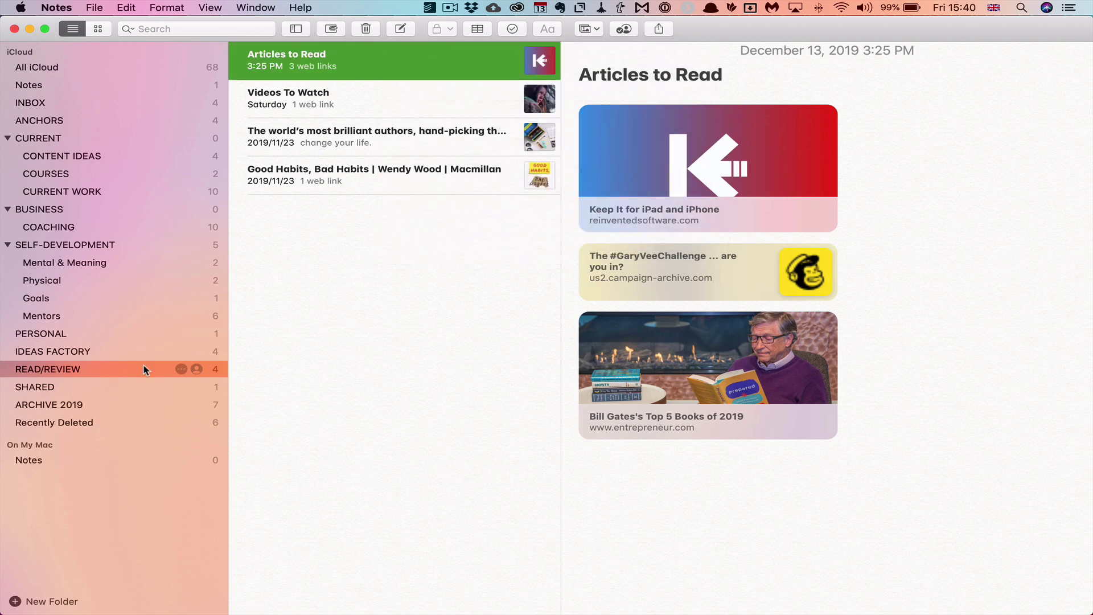
pyautogui.click(182, 370)
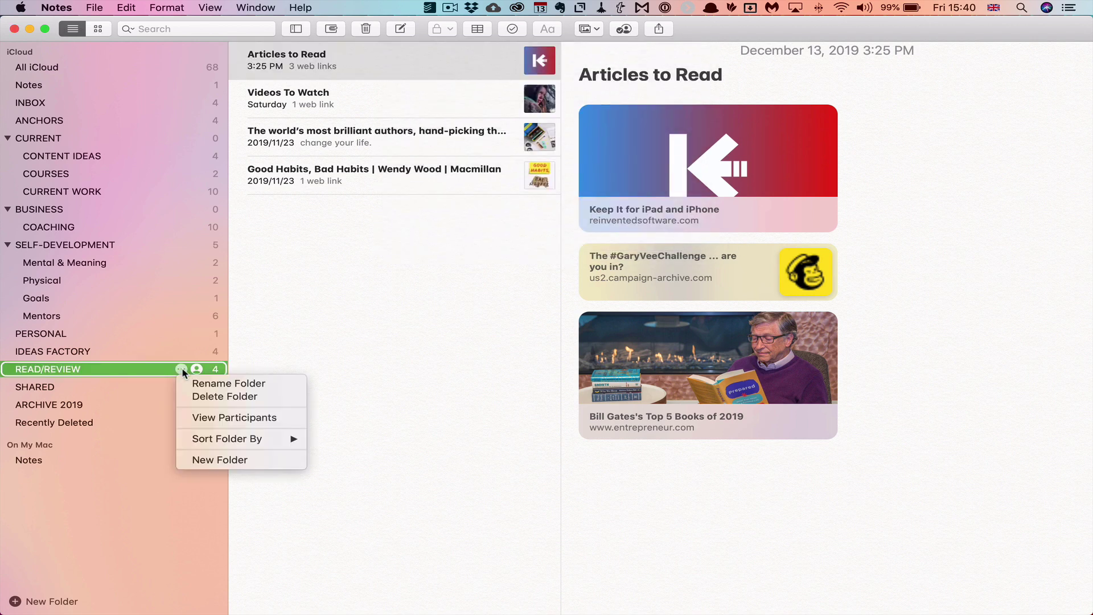
pyautogui.click(227, 418)
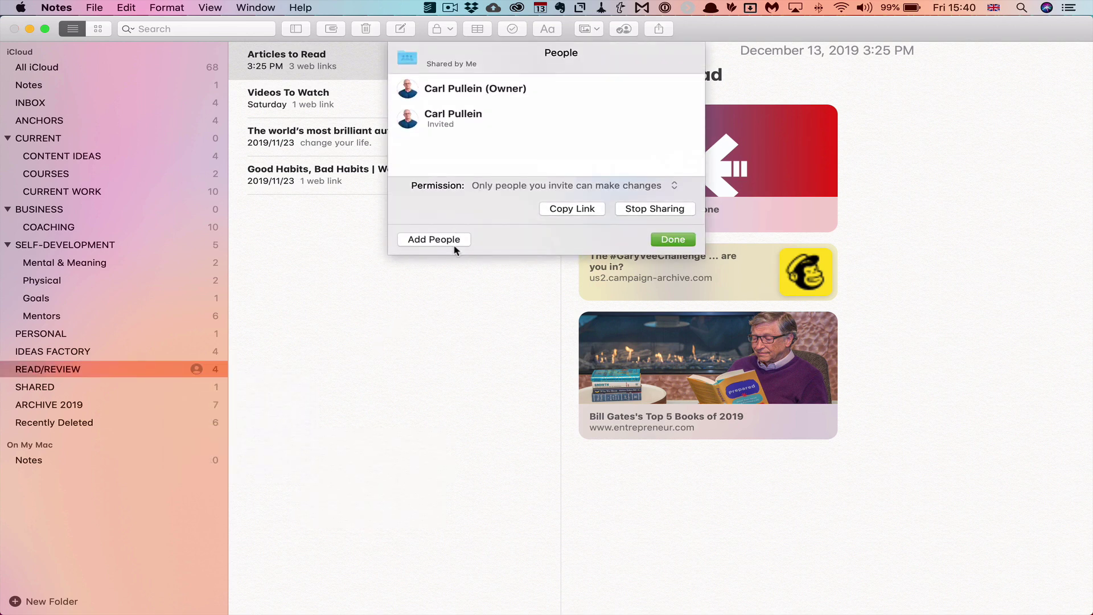
# - Invite a contact to READ/REVIEW through Add to Todoist and share the invitation
pyautogui.click(434, 240)
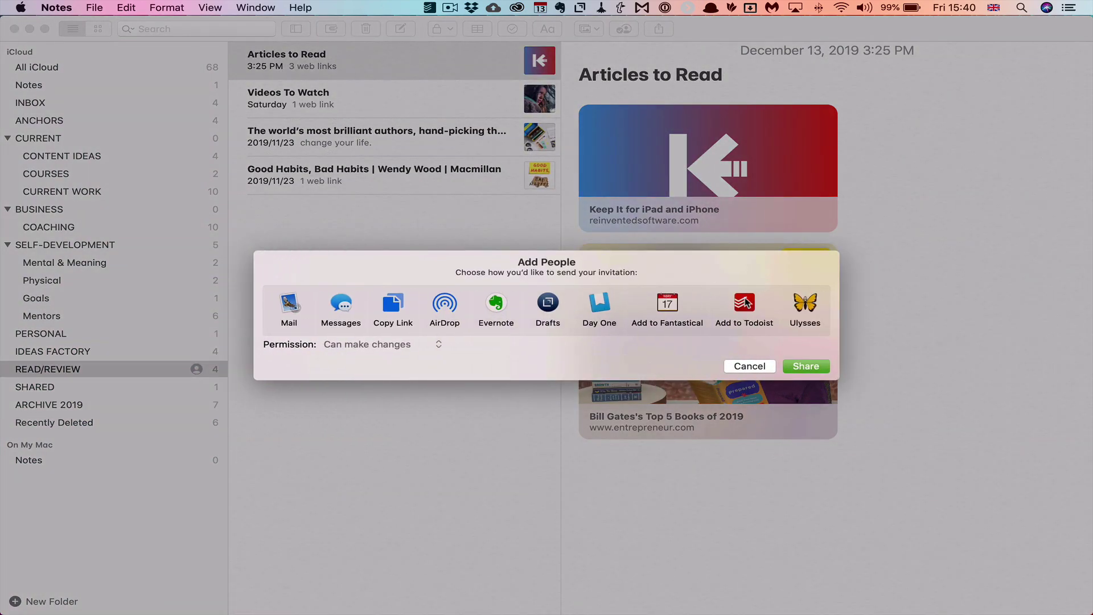
pyautogui.click(745, 304)
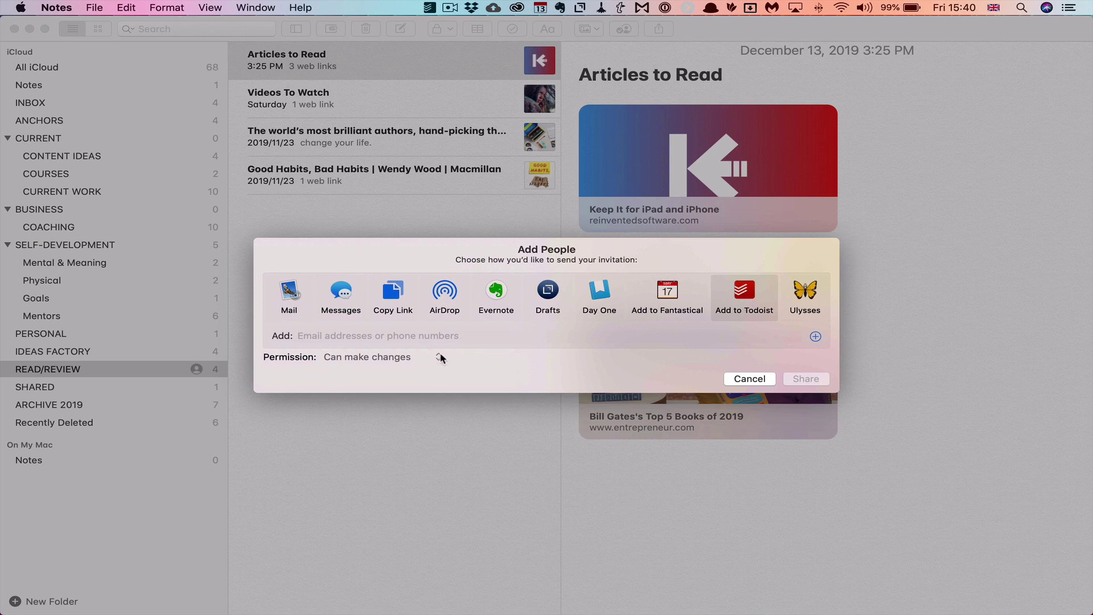
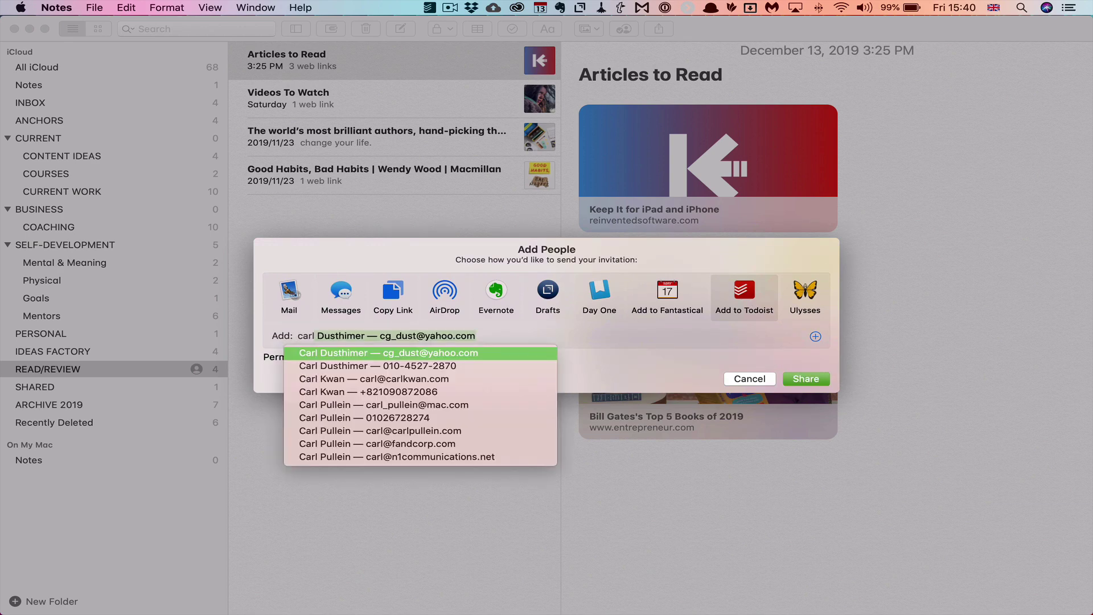
pyautogui.click(431, 445)
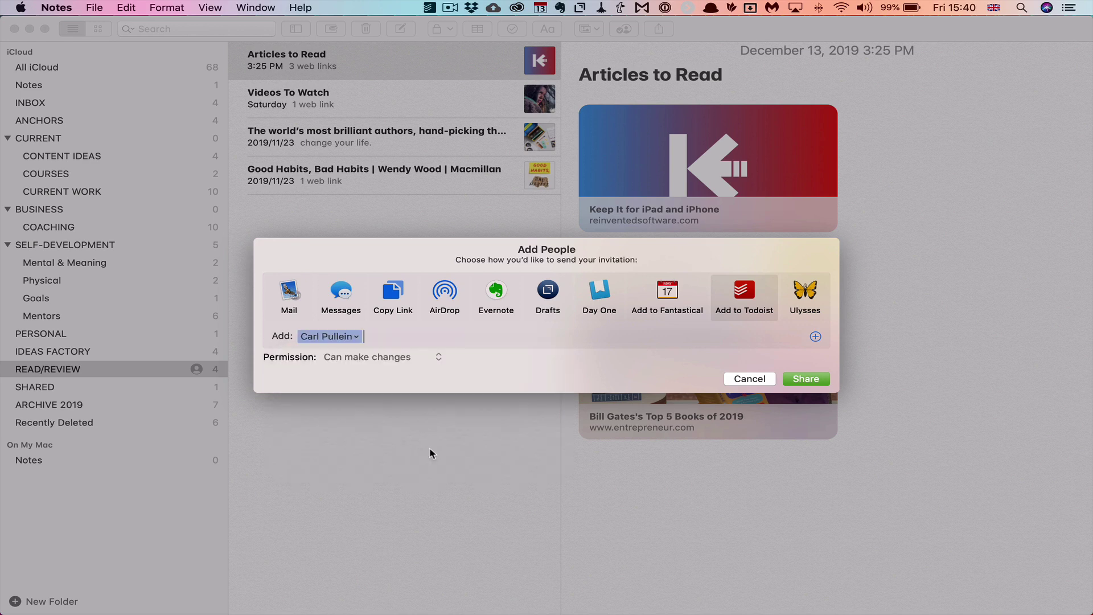
pyautogui.click(794, 381)
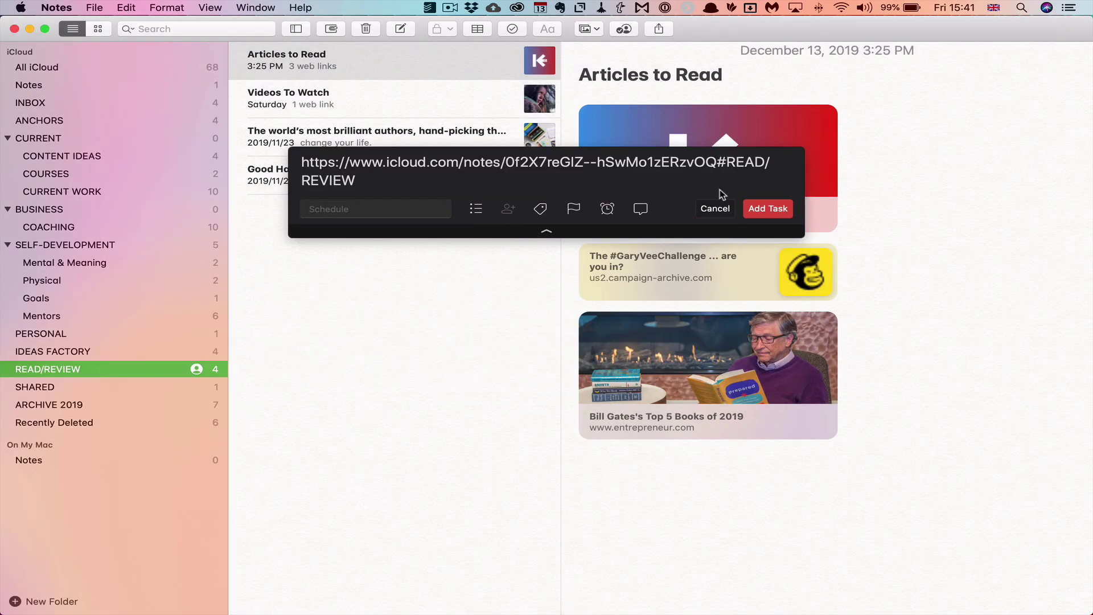
# - Save the folder-link task, then open its iCloud link from the Todoist Inbox
pyautogui.click(769, 208)
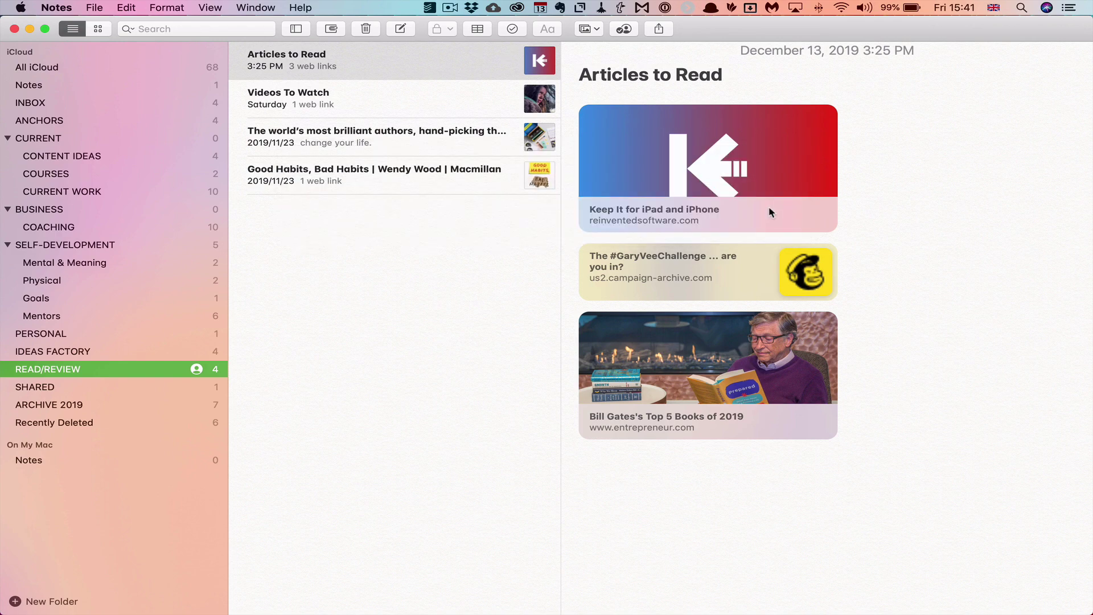
pyautogui.hotkey('ctrl', 'Right')
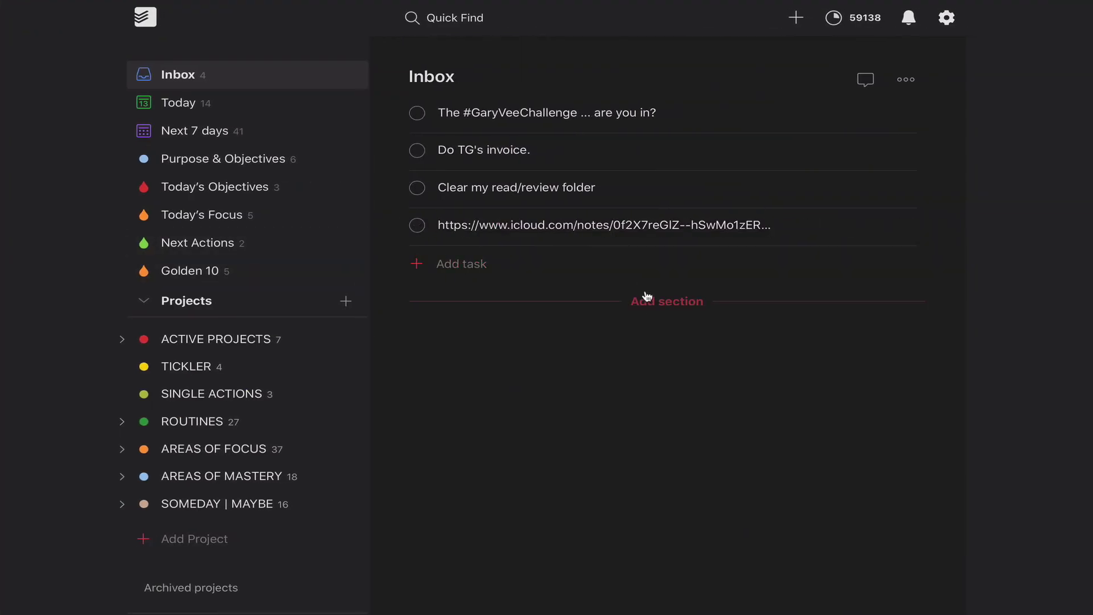
pyautogui.click(547, 225)
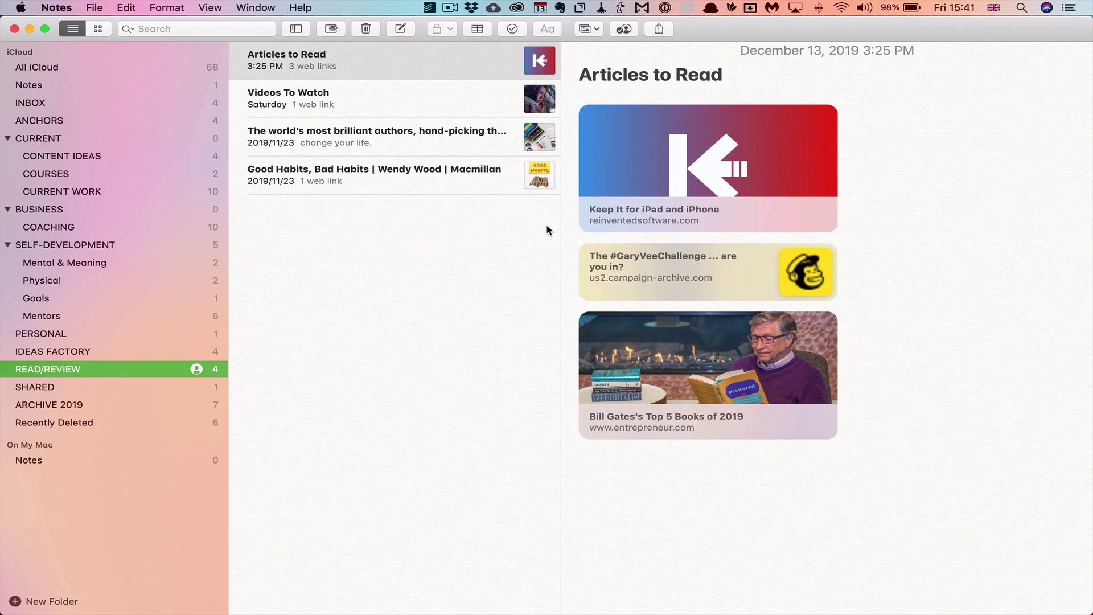
pyautogui.click(393, 61)
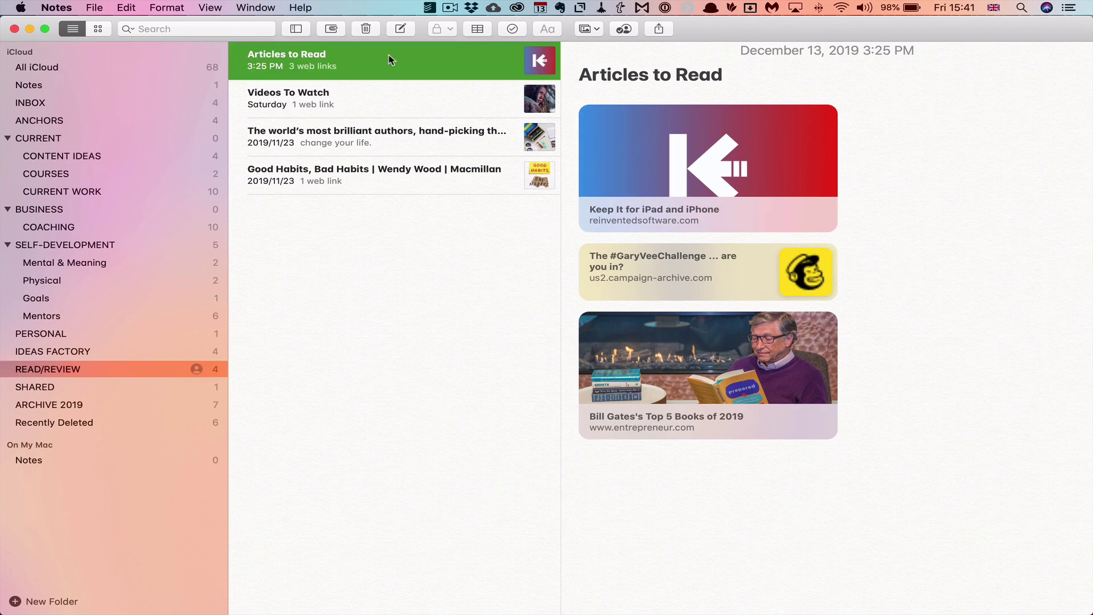
pyautogui.click(660, 29)
pyautogui.click(701, 135)
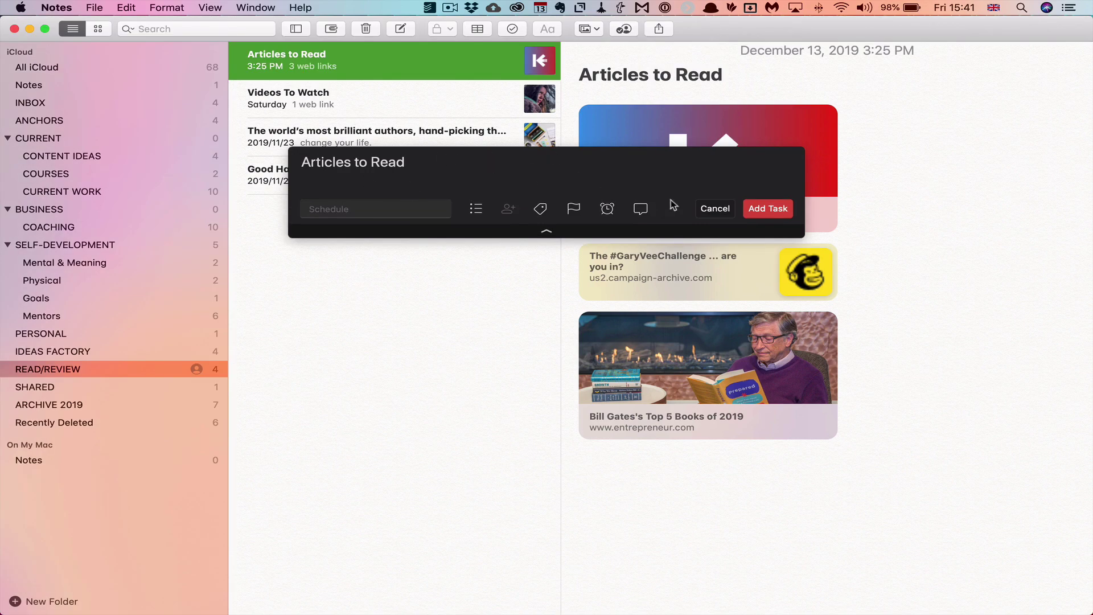
pyautogui.click(716, 208)
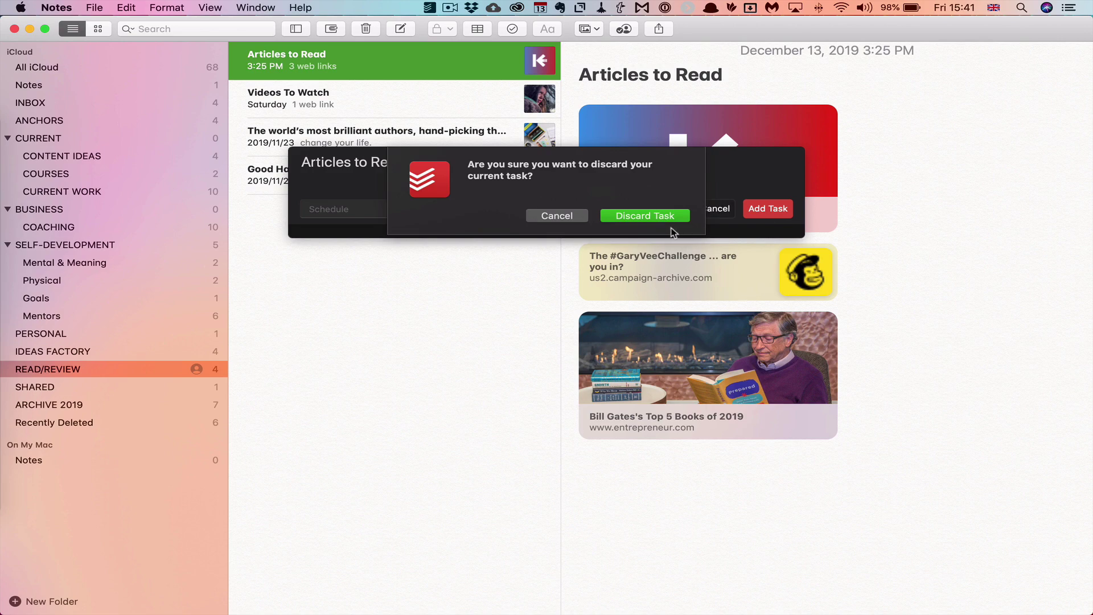
pyautogui.click(645, 216)
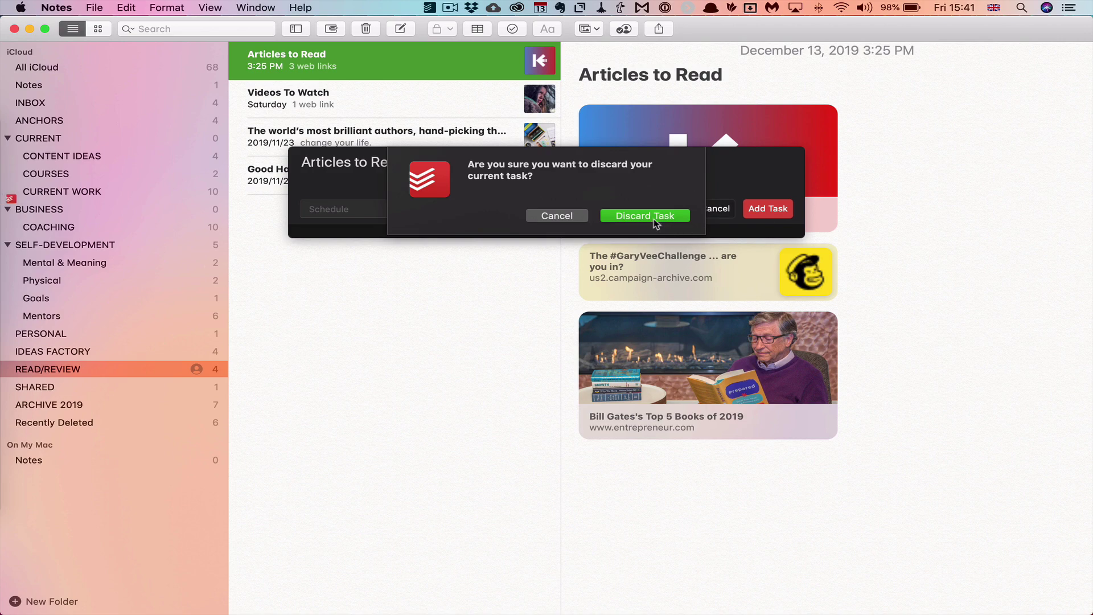
pyautogui.click(624, 29)
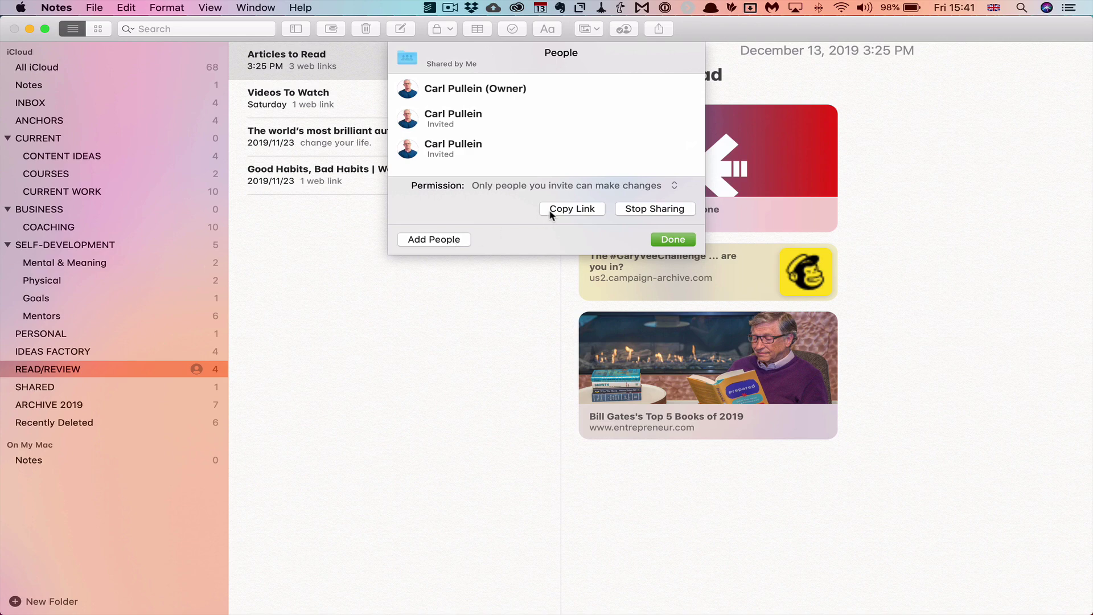
pyautogui.click(672, 240)
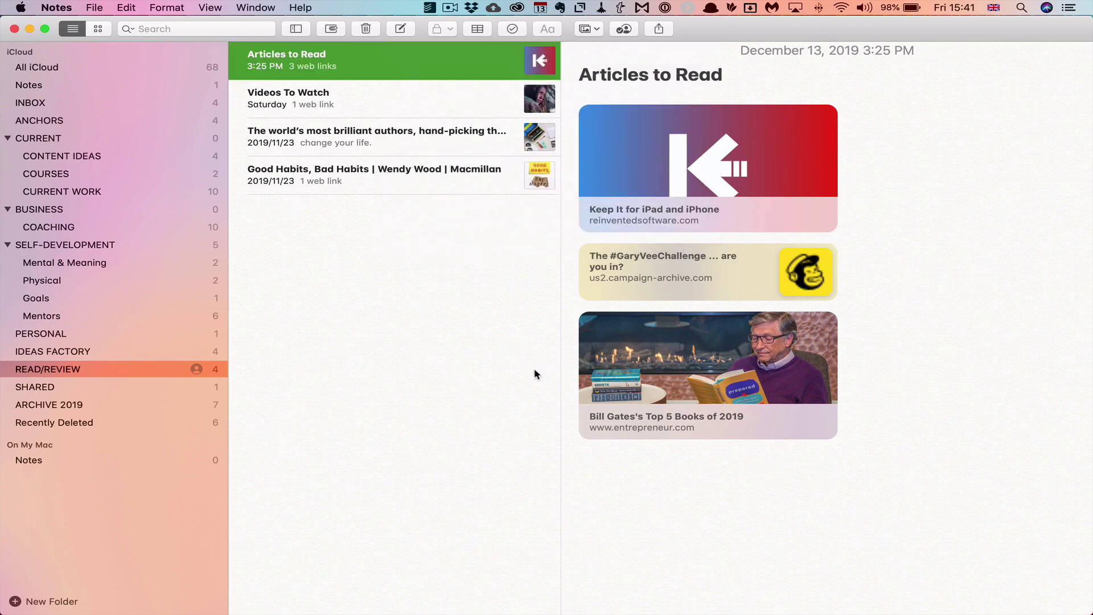